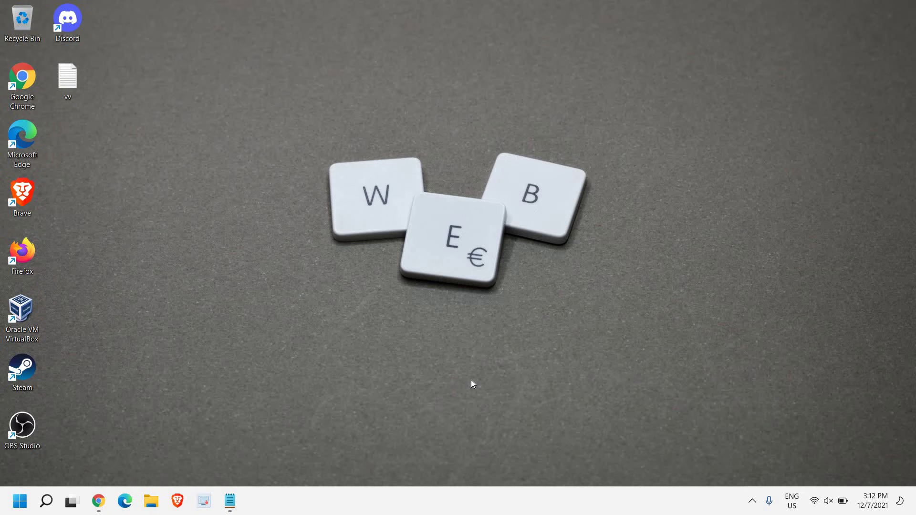
Step: Open the Run dialog from the Start button's quick menu, with ncpa.cpl in the Open field
right_click(20, 504)
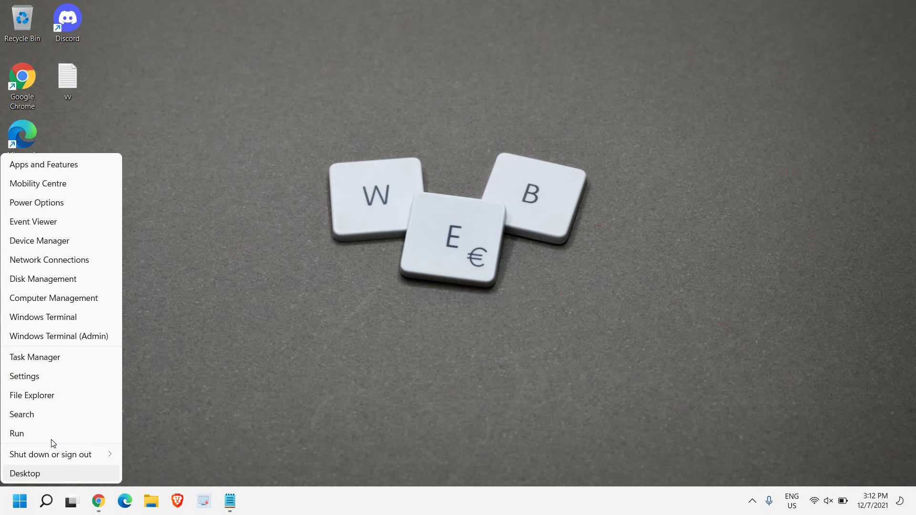
left_click(33, 433)
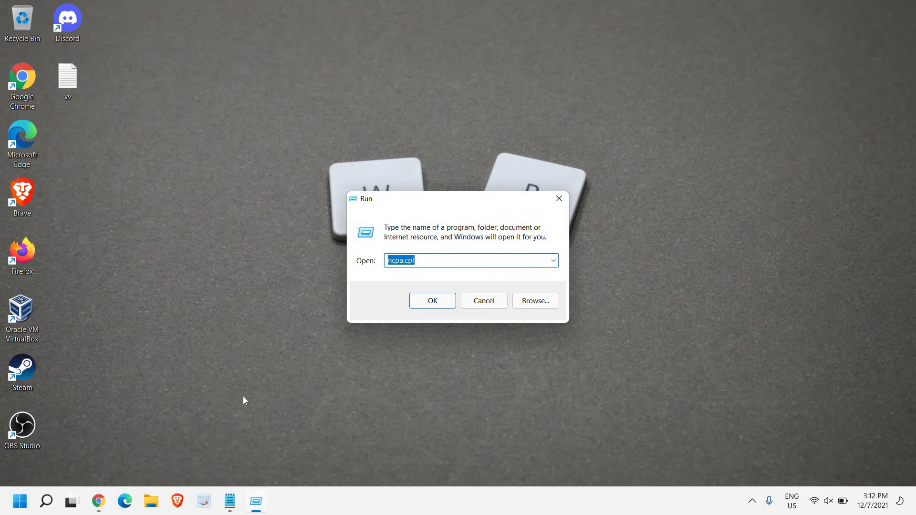
left_click(476, 258)
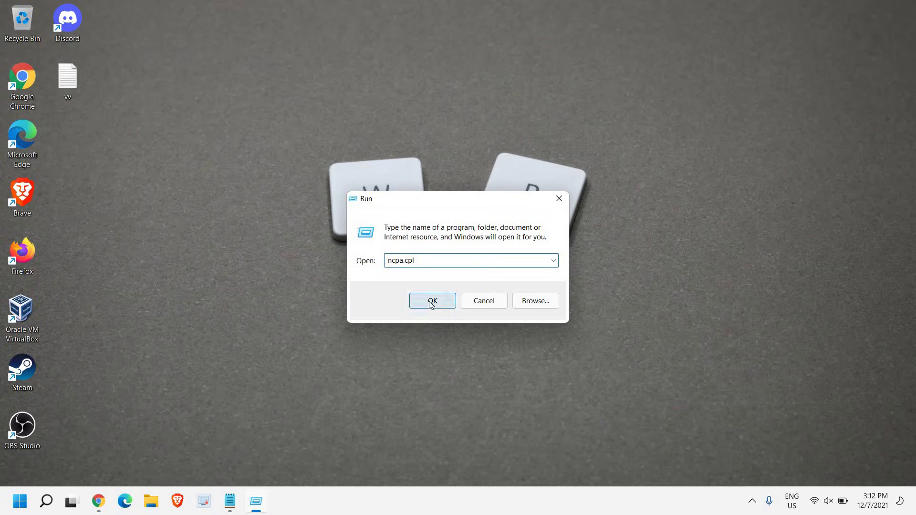
Step: Run ncpa.cpl to open Network Connections and select the WiFi adapter
left_click(388, 350)
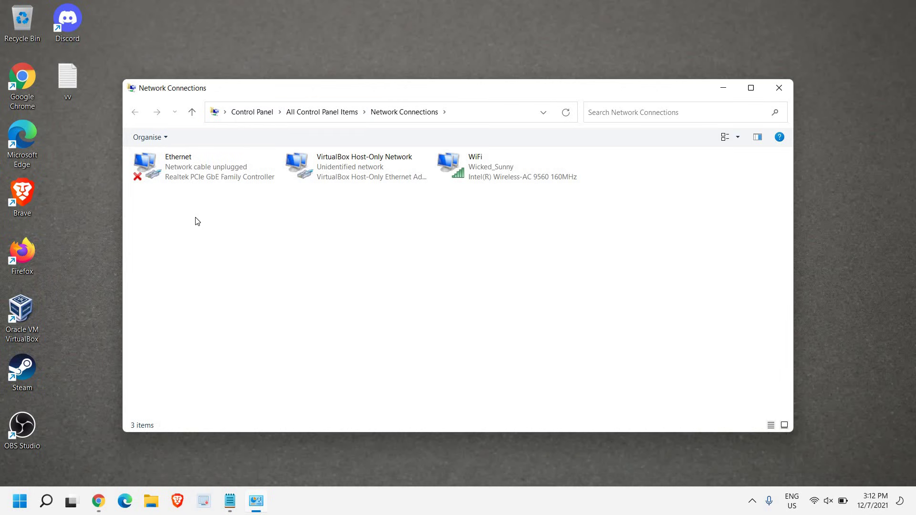
left_click(181, 157)
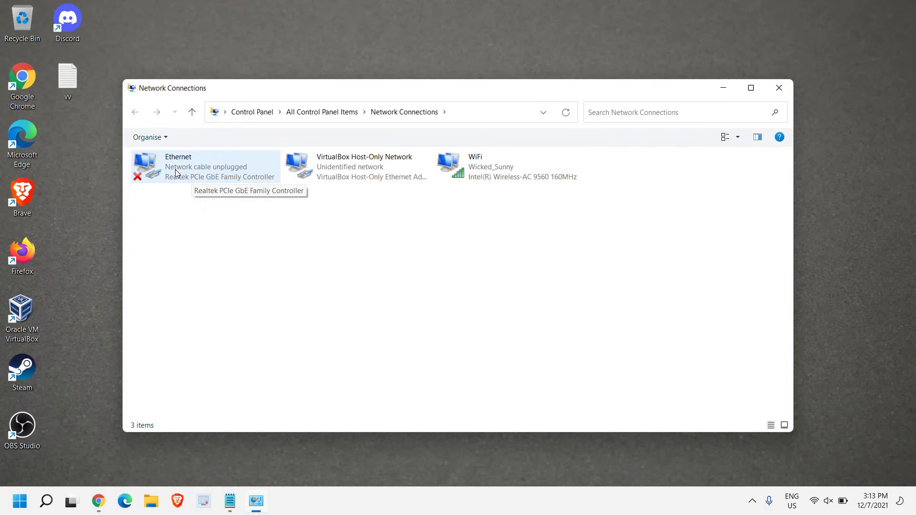
left_click(476, 169)
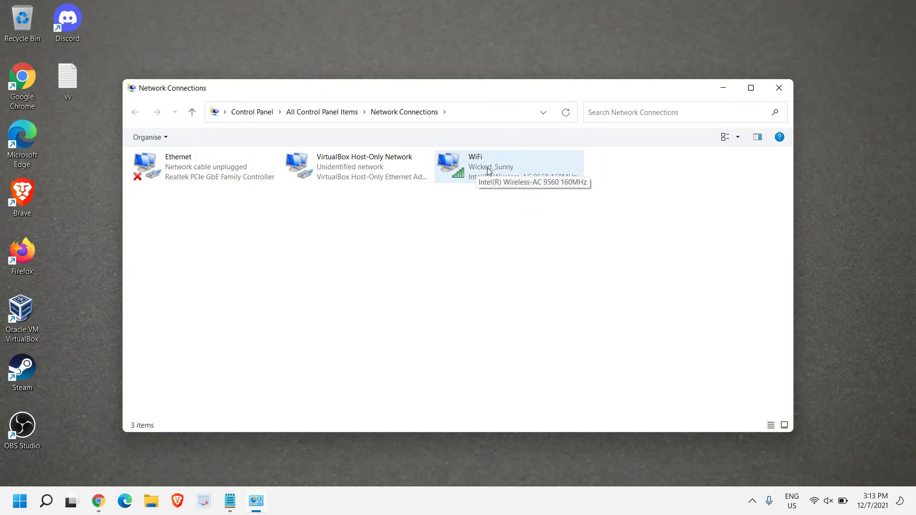
left_click(479, 203)
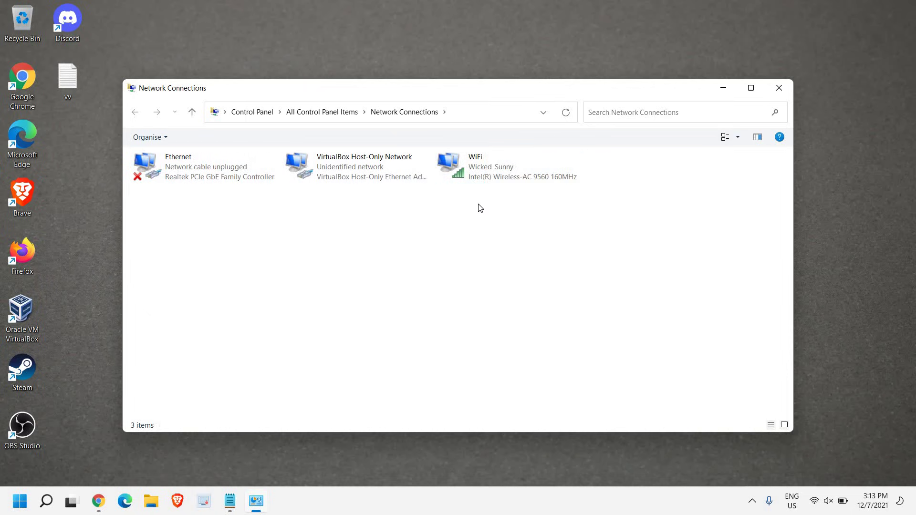
left_click(485, 170)
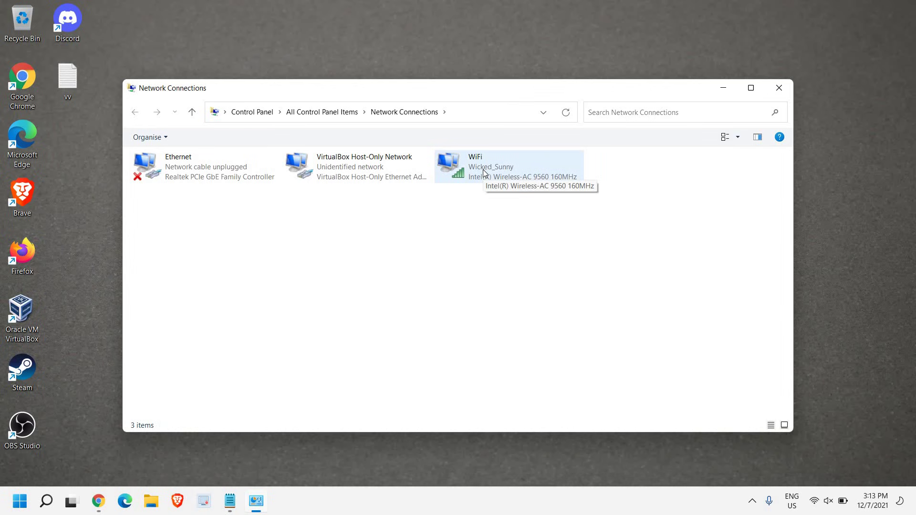
left_click(482, 170)
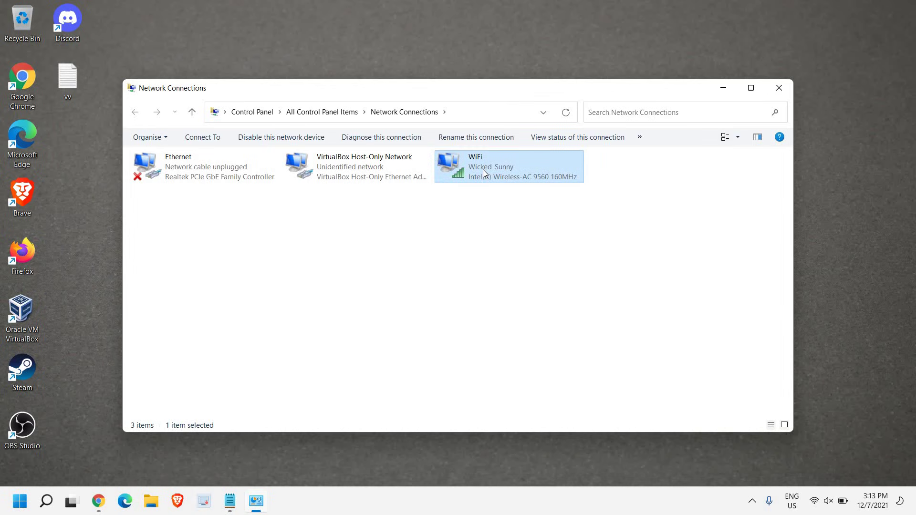
Step: Open WiFi Properties, then the Intel Wireless-AC 9560 adapter's configuration window, centred on screen
right_click(482, 170)
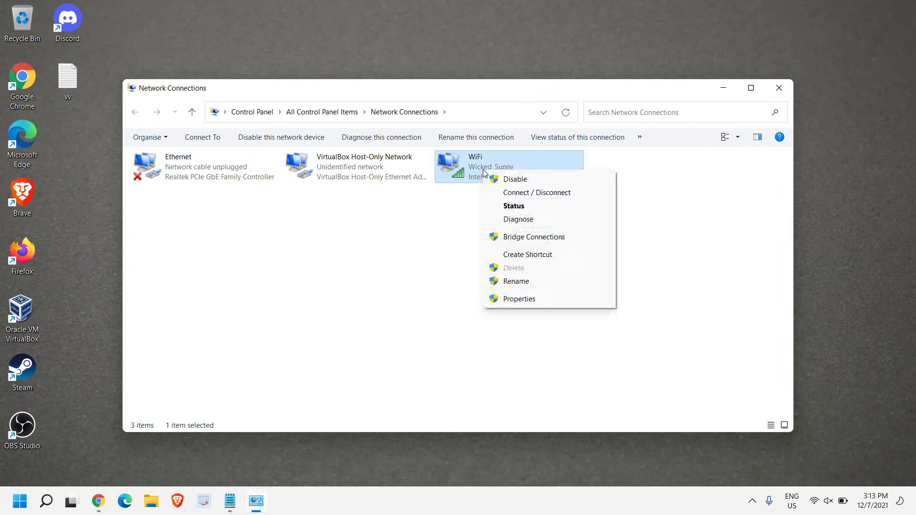
left_click(511, 299)
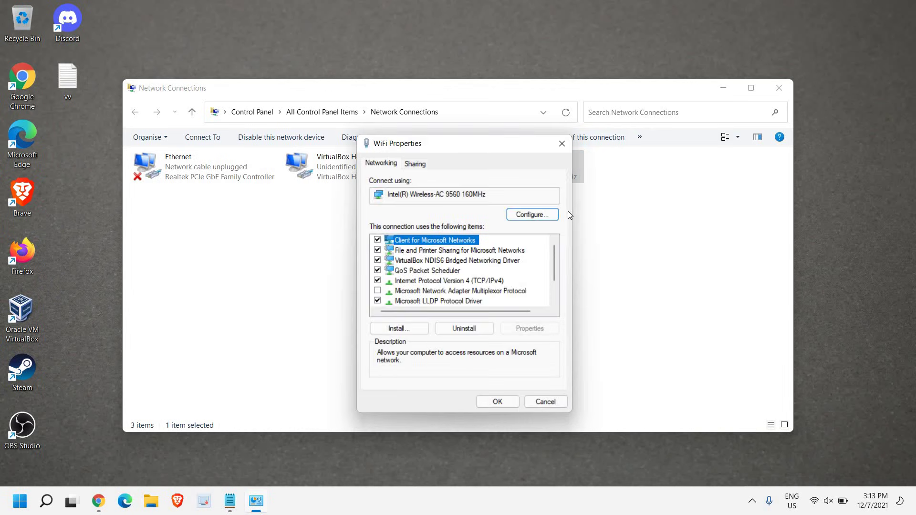
left_click(537, 223)
left_click_drag(173, 35, 316, 81)
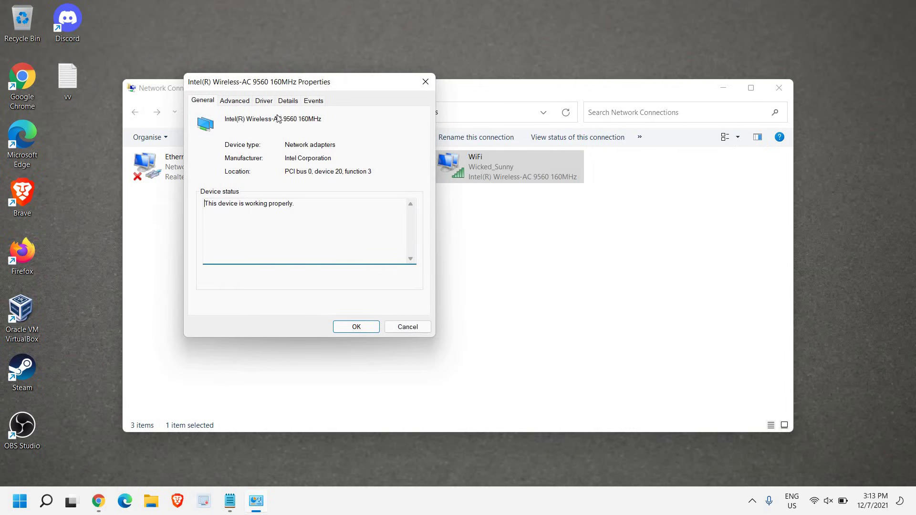
Step: On the Advanced tab, change Fat Channel Intolerant from Disabled to Enabled
left_click(237, 101)
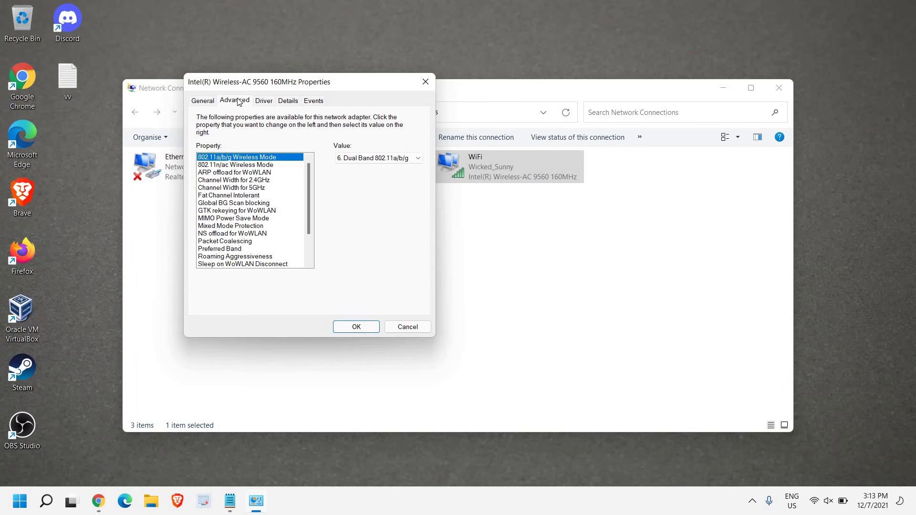
key("End")
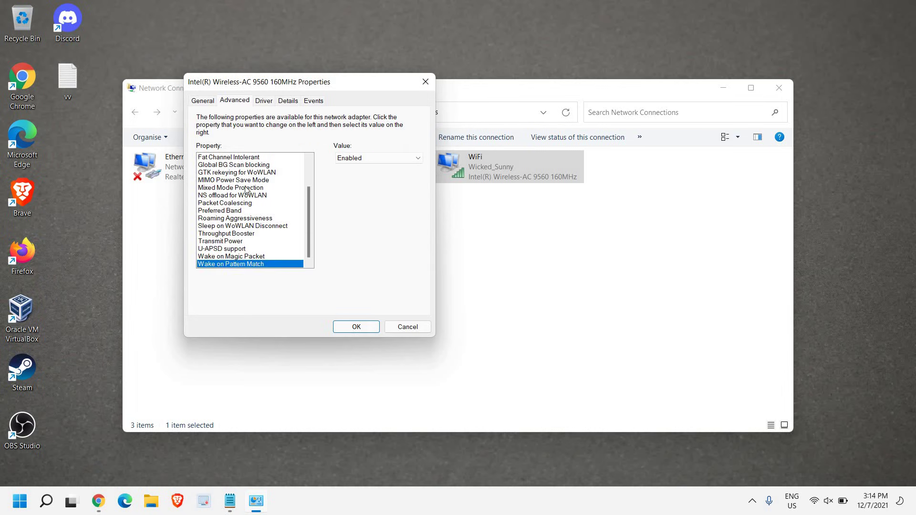
left_click(222, 159)
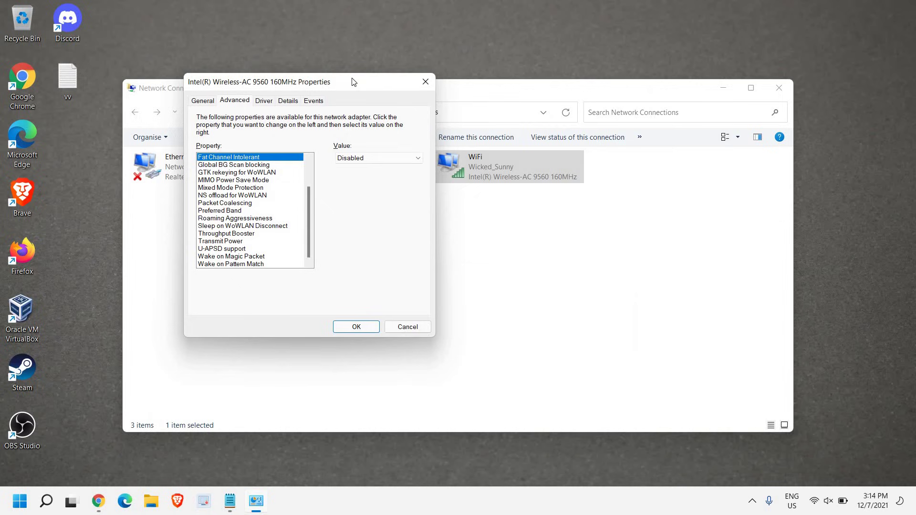
left_click(362, 158)
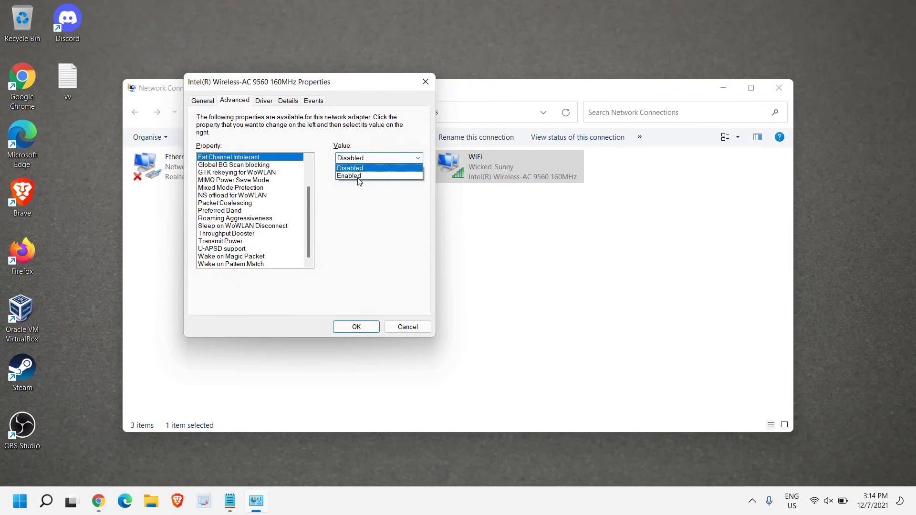
left_click(358, 175)
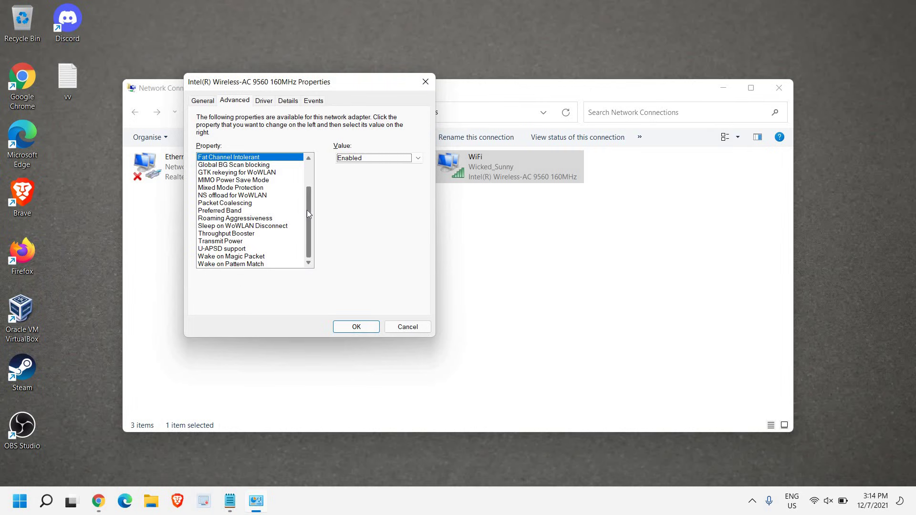
Step: Set Roaming Aggressiveness to 2. Medium-low and save the adapter settings with OK
left_click(209, 219)
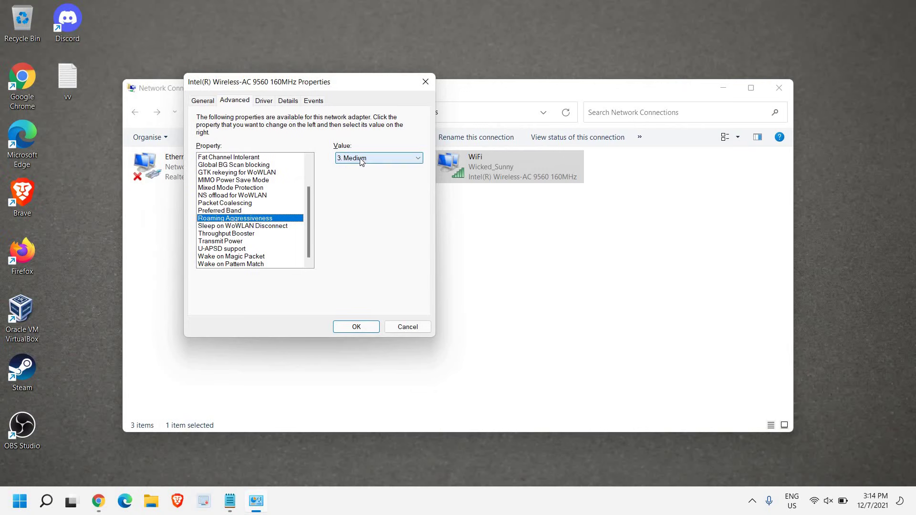
left_click(361, 159)
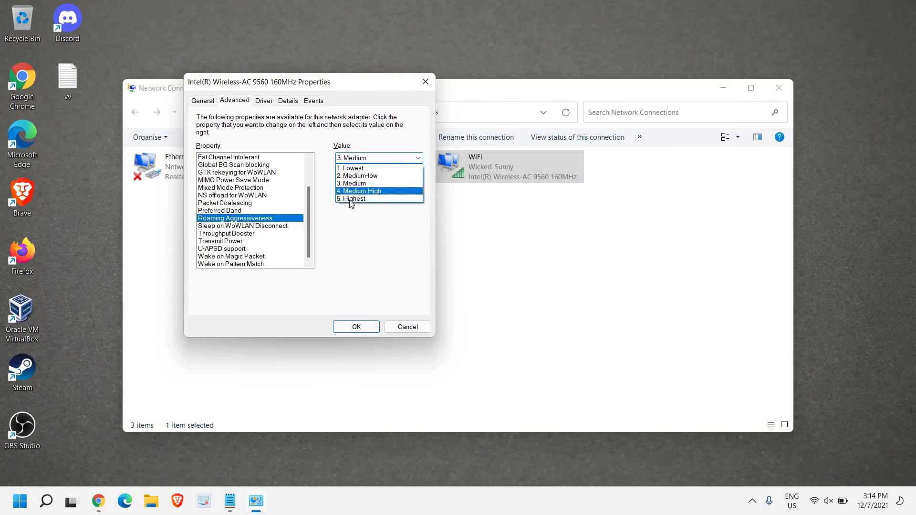
left_click(385, 161)
left_click(385, 162)
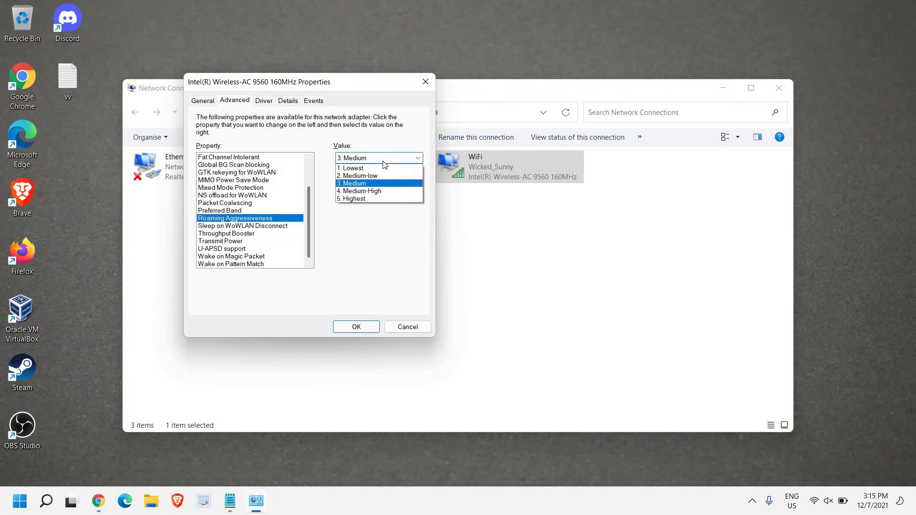
left_click(362, 206)
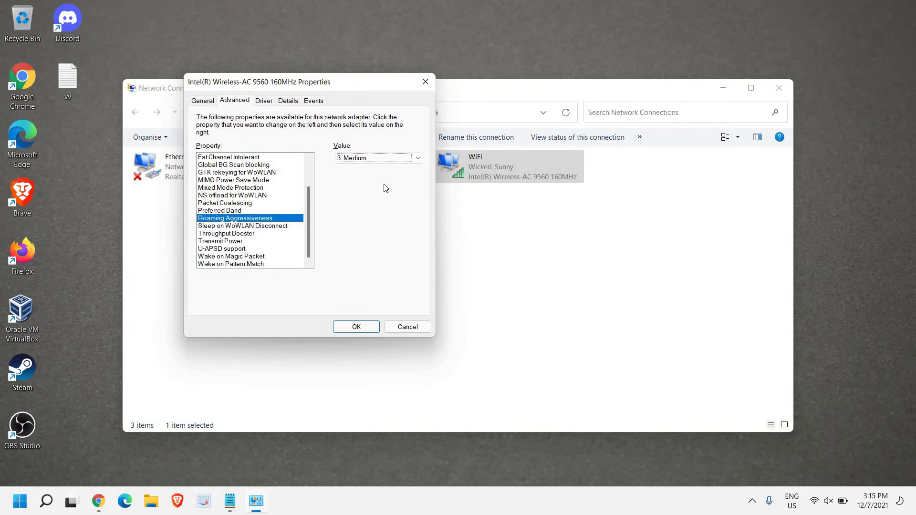
left_click(374, 155)
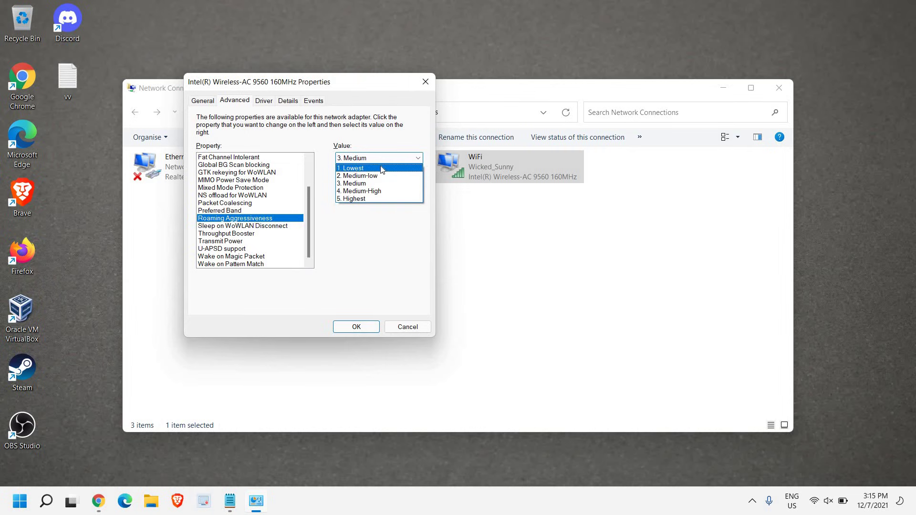
left_click(377, 176)
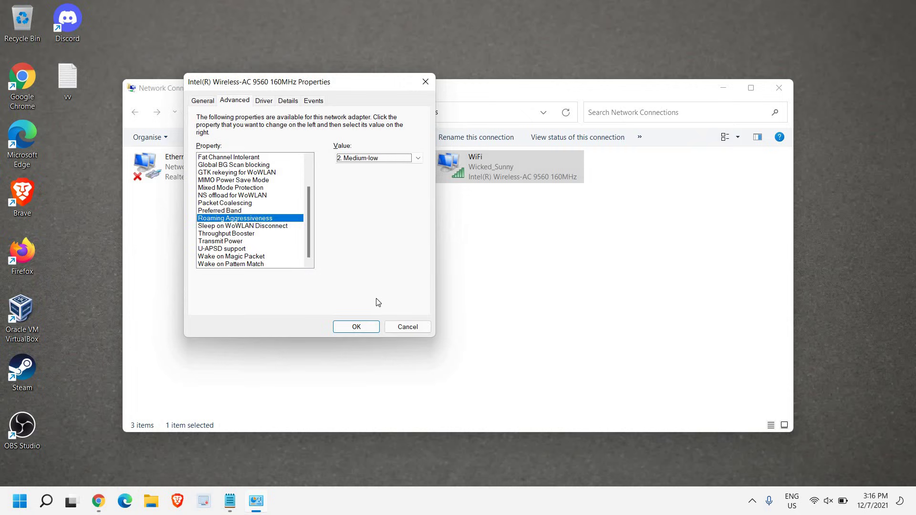
left_click(350, 329)
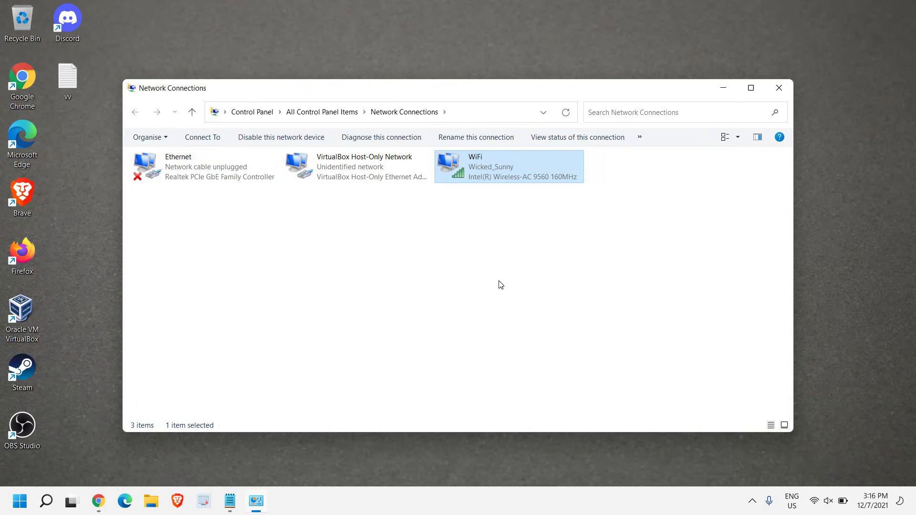
Step: Reopen the WiFi connection's Properties and select Internet Protocol Version 4 (TCP/IPv4)
right_click(490, 158)
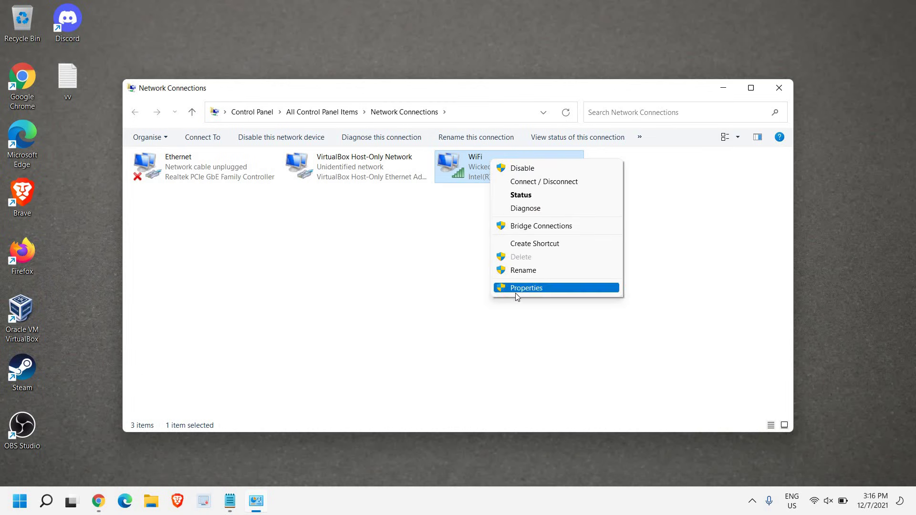
left_click(515, 290)
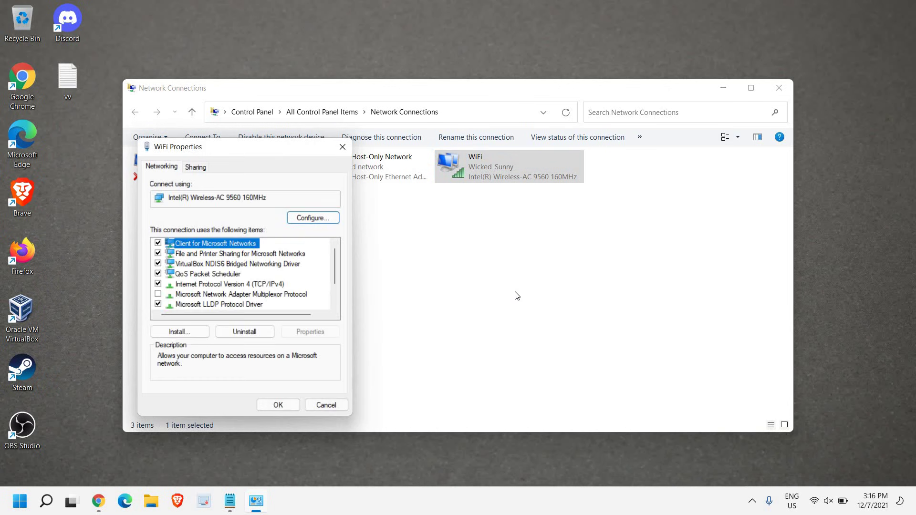
left_click(225, 285)
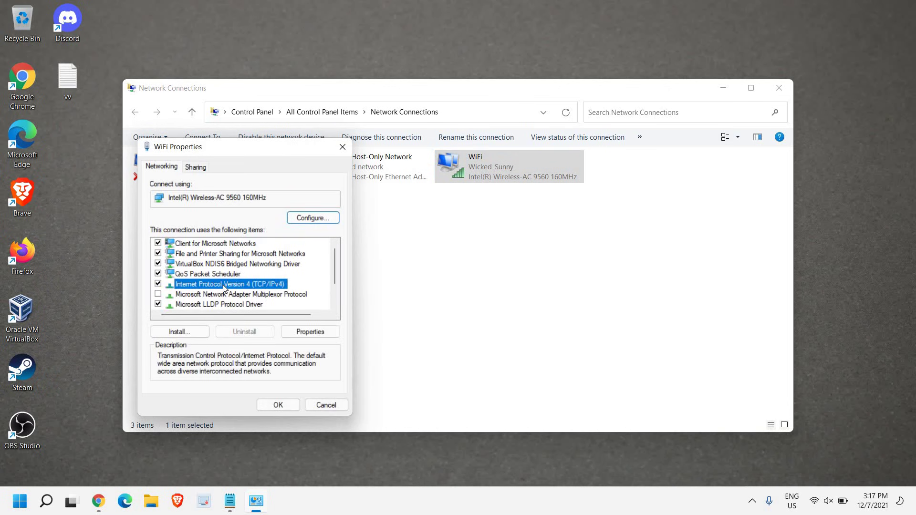
Step: In the IPv4 properties, set manual DNS servers: preferred 8.8.8.8 and alternate 8.8.4.4
left_click(308, 330)
left_click(180, 359)
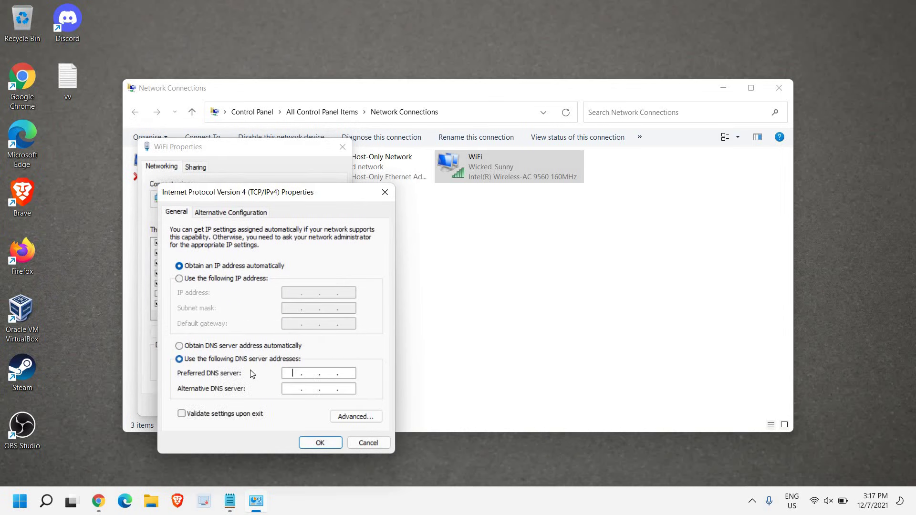
left_click(299, 375)
type("8.8.8.8")
left_click(294, 391)
type("8.8.4.4")
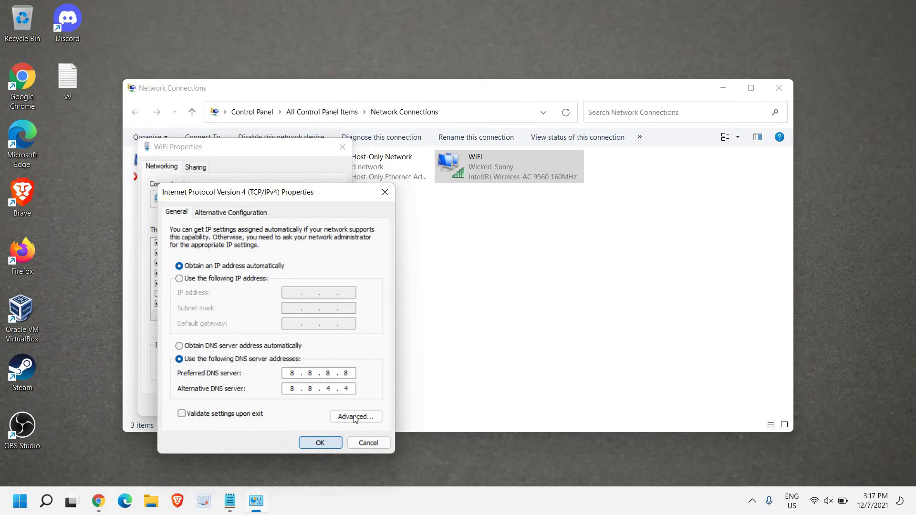
Step: Confirm the IPv4 DNS settings with OK and close the WiFi Properties dialog
left_click(322, 442)
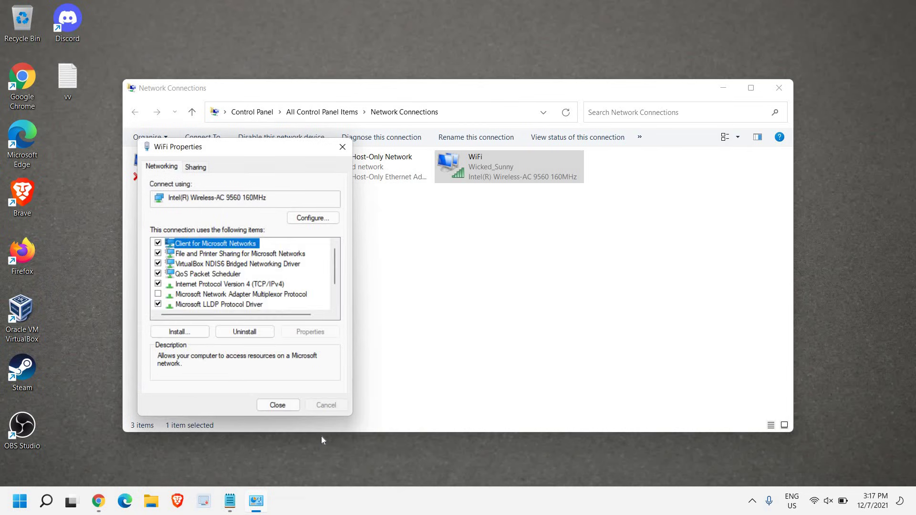
left_click(276, 405)
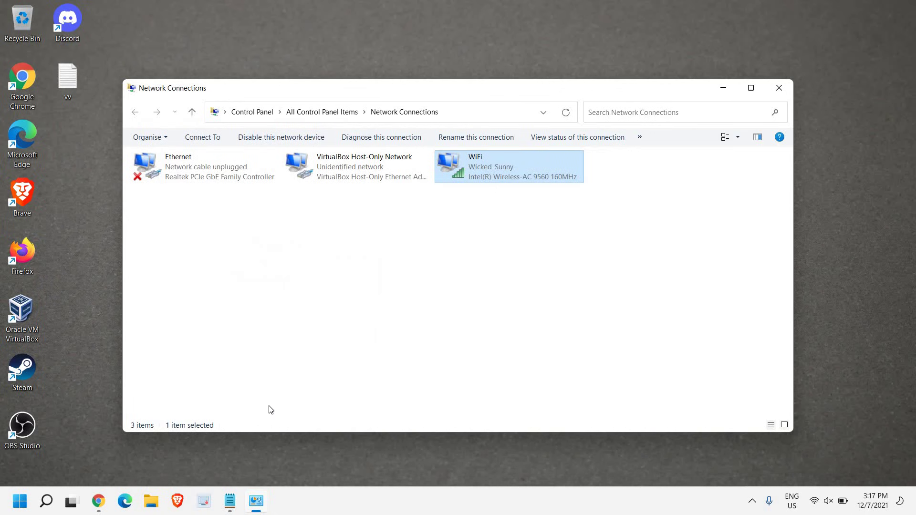